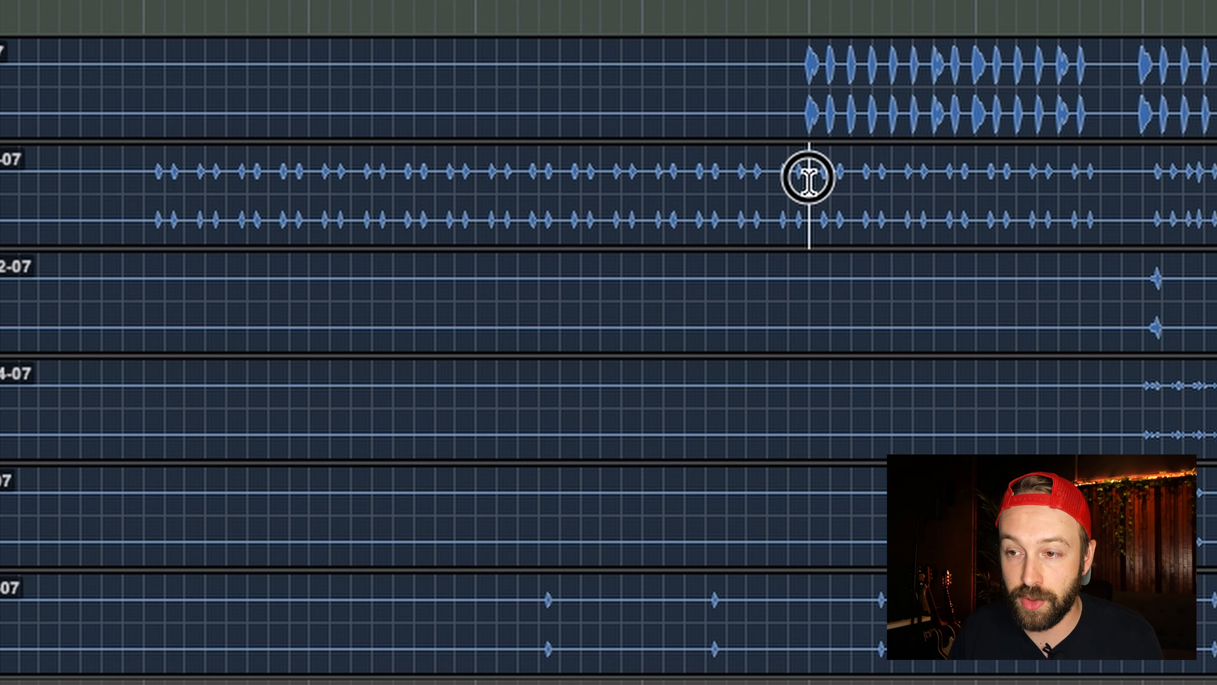
left_click_drag(808, 177, 126, 194)
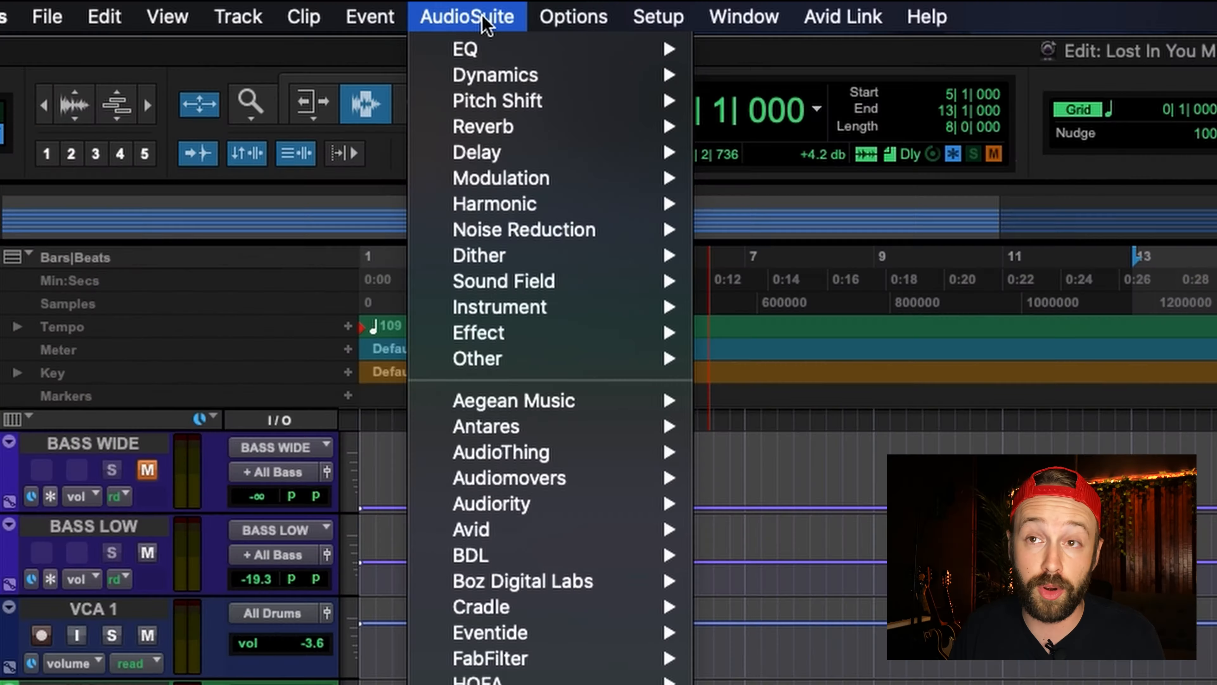
Step: Open FabFilter Pro-Q 3 as an AudioSuite process for the selected percussion clip and add a 12 dB/oct high cut at about 2500 Hz
mouse_move(552, 51)
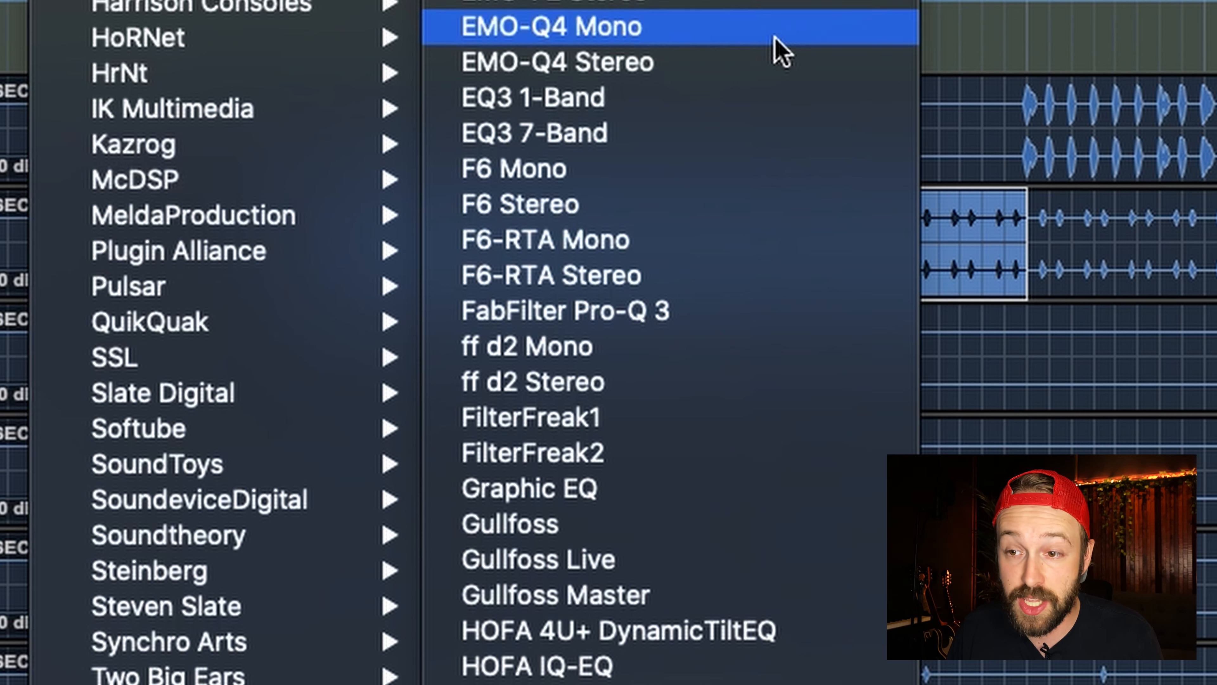
left_click(652, 311)
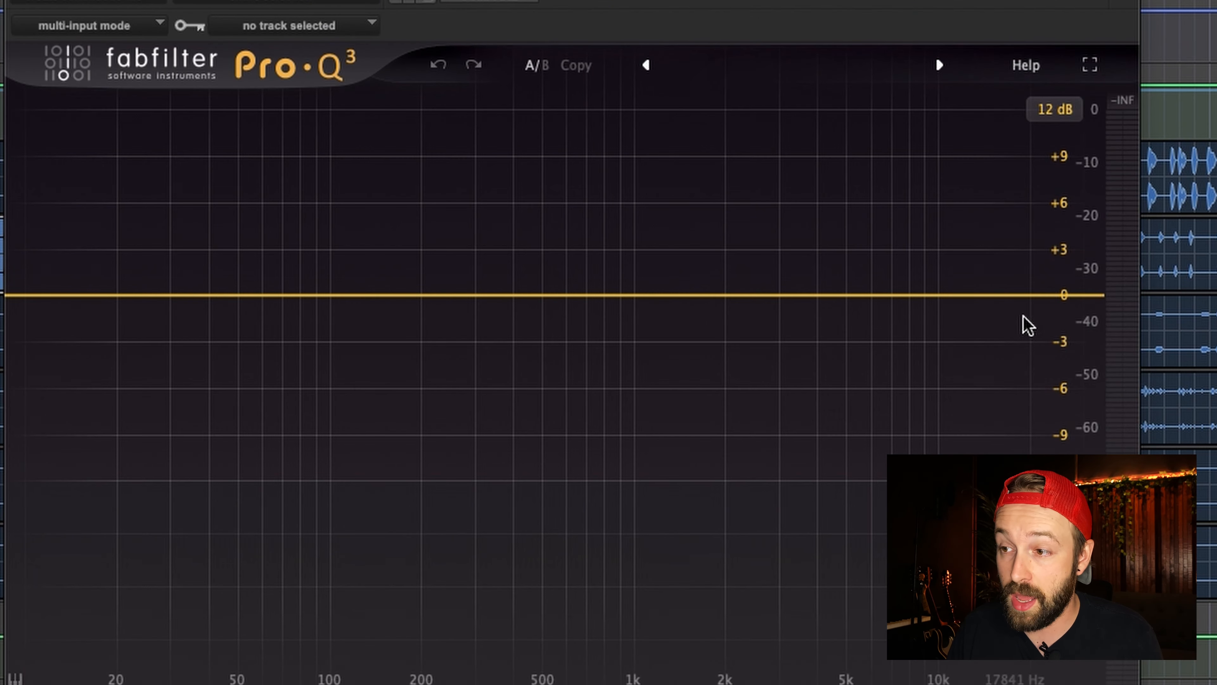
left_click_drag(1064, 295, 752, 289)
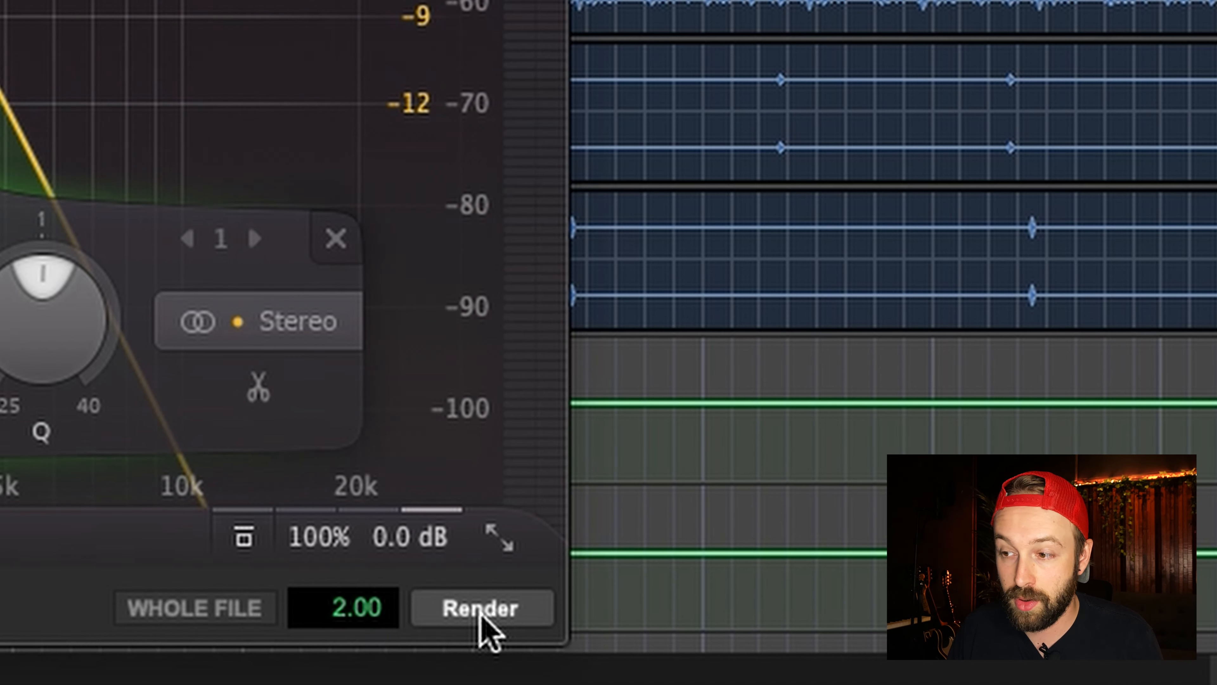
left_click(481, 612)
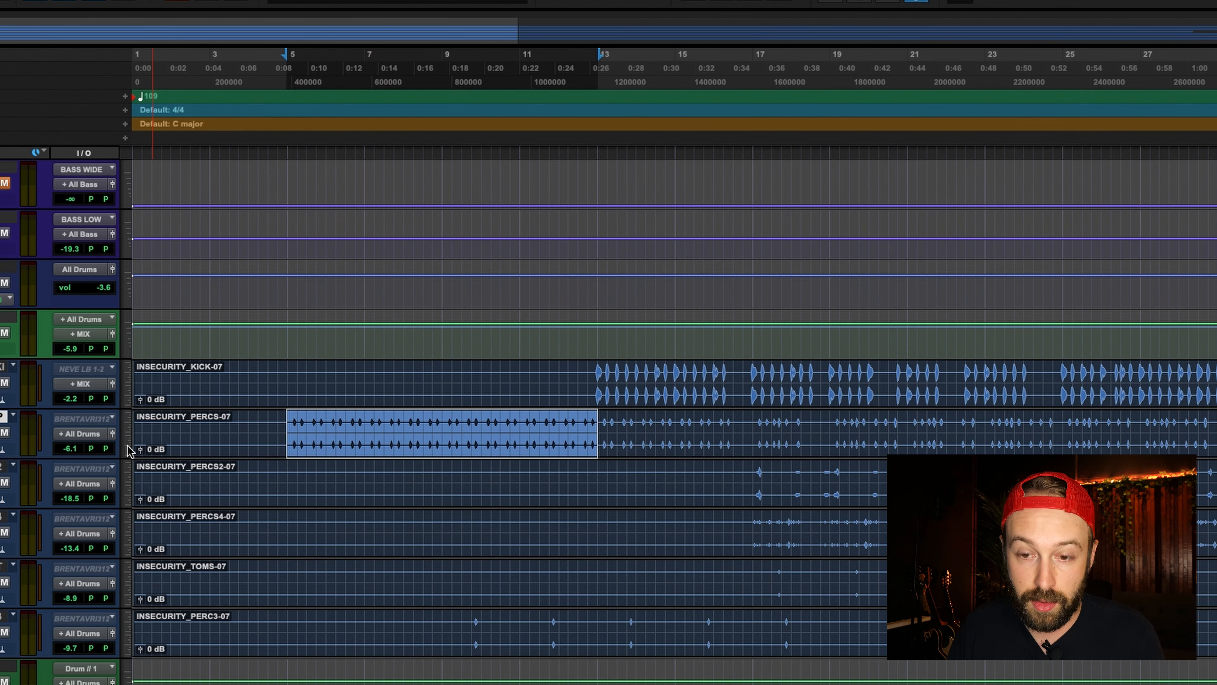
Step: Duplicate the INSECURITY_PERCS track once without its playlists and move the selected percussion section onto the duplicate
key("alt+shift+d")
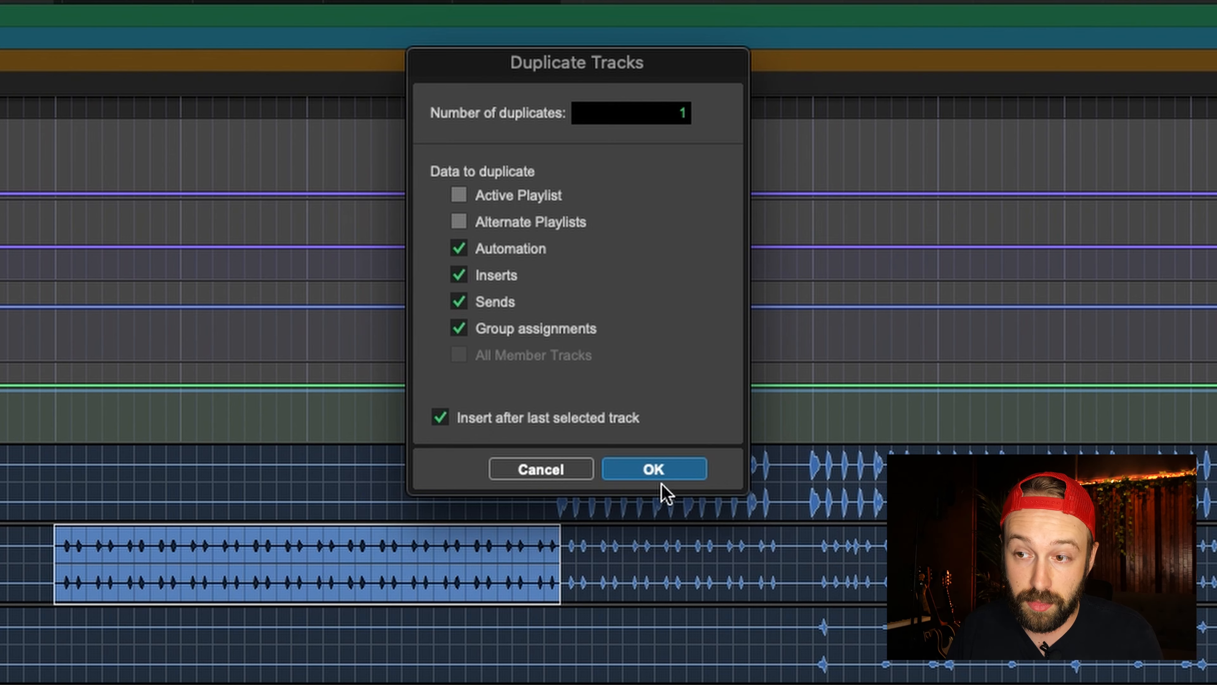
left_click(662, 483)
key("p")
key("super+x")
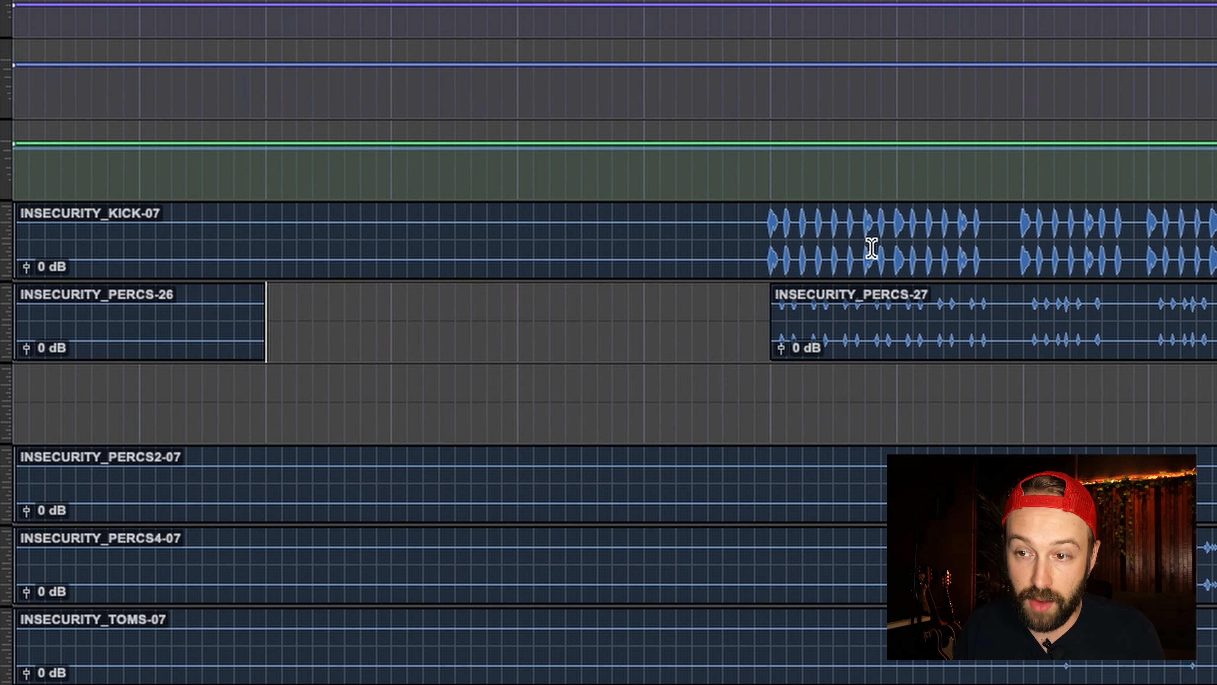
key("semicolon")
key("super+v")
Step: Lower the 12 dB/oct high cut in the duplicate track's Pro-Q 3 to about 1150 Hz during playback
key("super+equal")
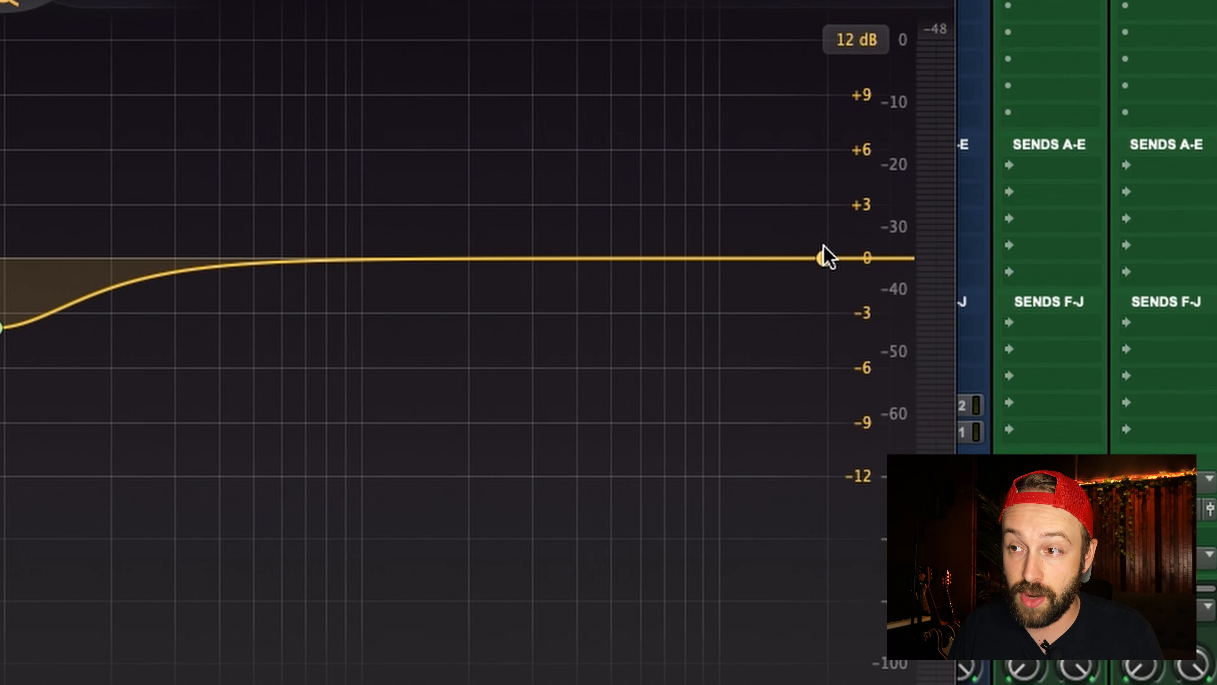
left_click_drag(821, 258, 384, 272)
key("space")
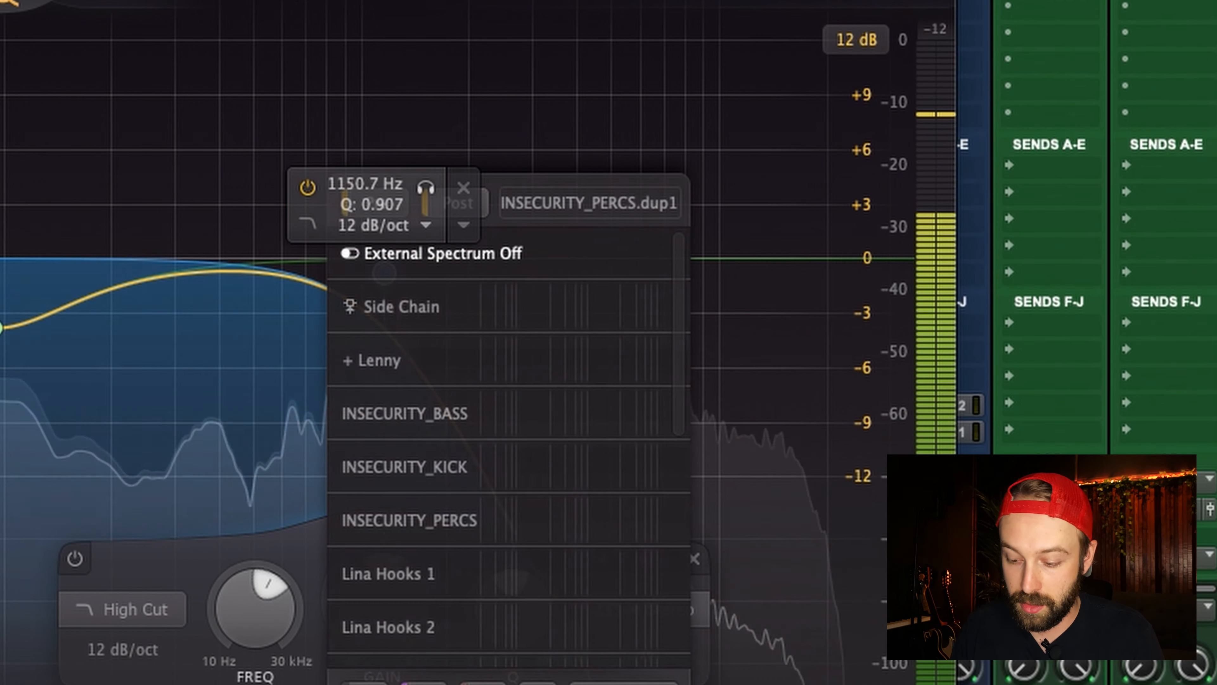
left_click(383, 272)
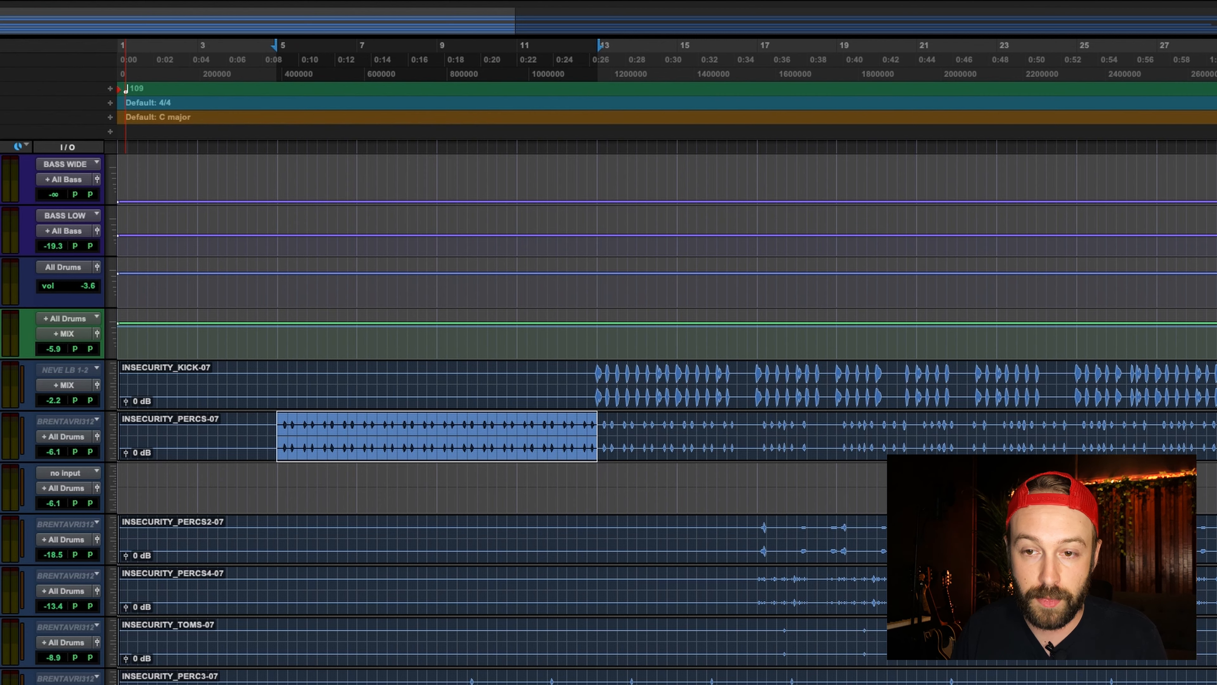
Step: Remove the empty duplicate percussion track from the session
right_click(1, 469)
left_click(5, 475)
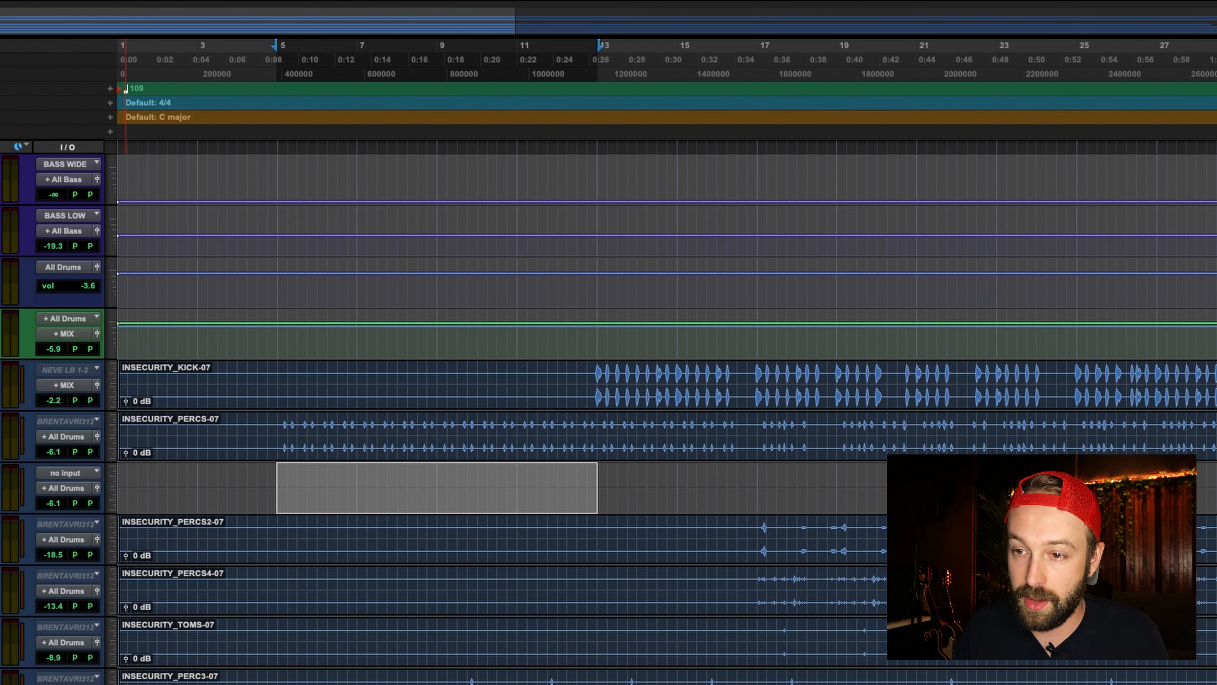
left_click(275, 423)
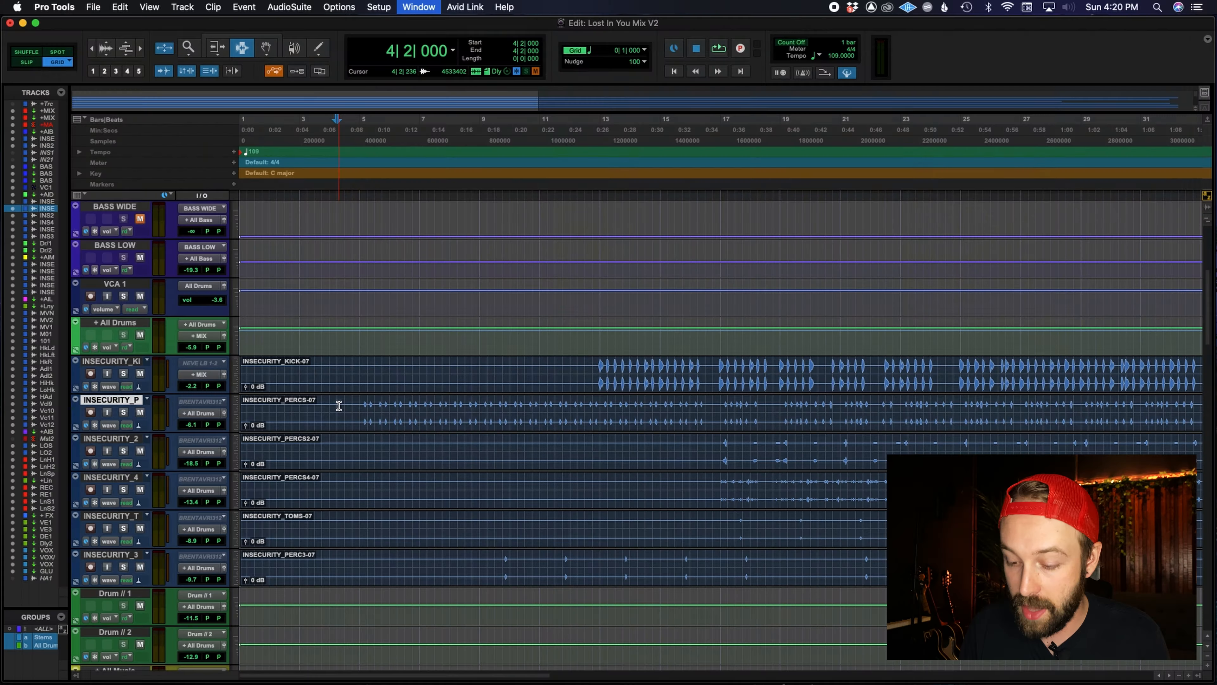
Step: Insert OneKnob Filter (stereo) below Pro-Q 3 on the INSECURITY_PERCS track
key("super+equal")
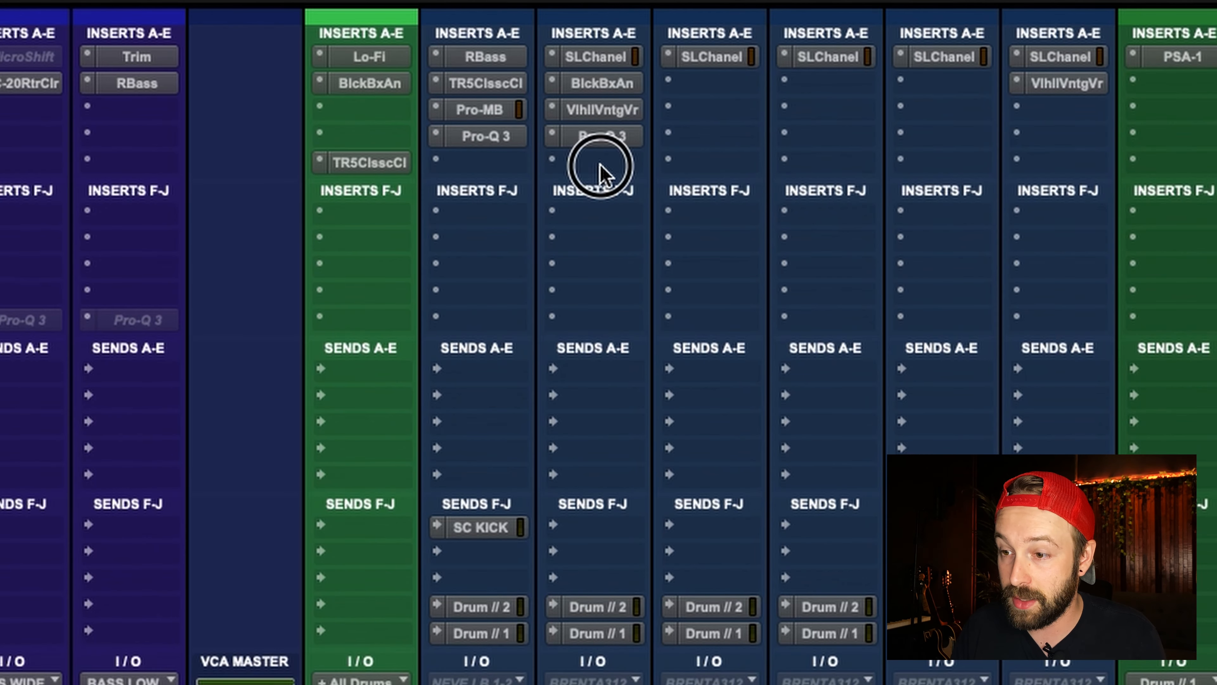
left_click(600, 163)
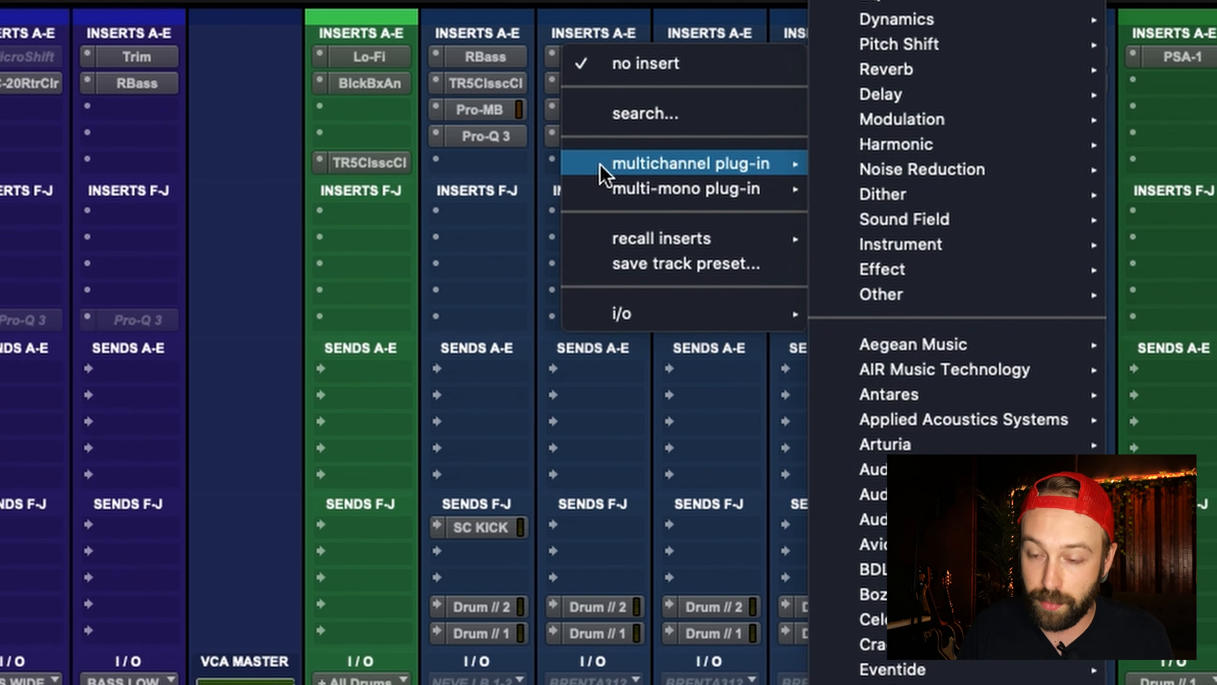
type("one")
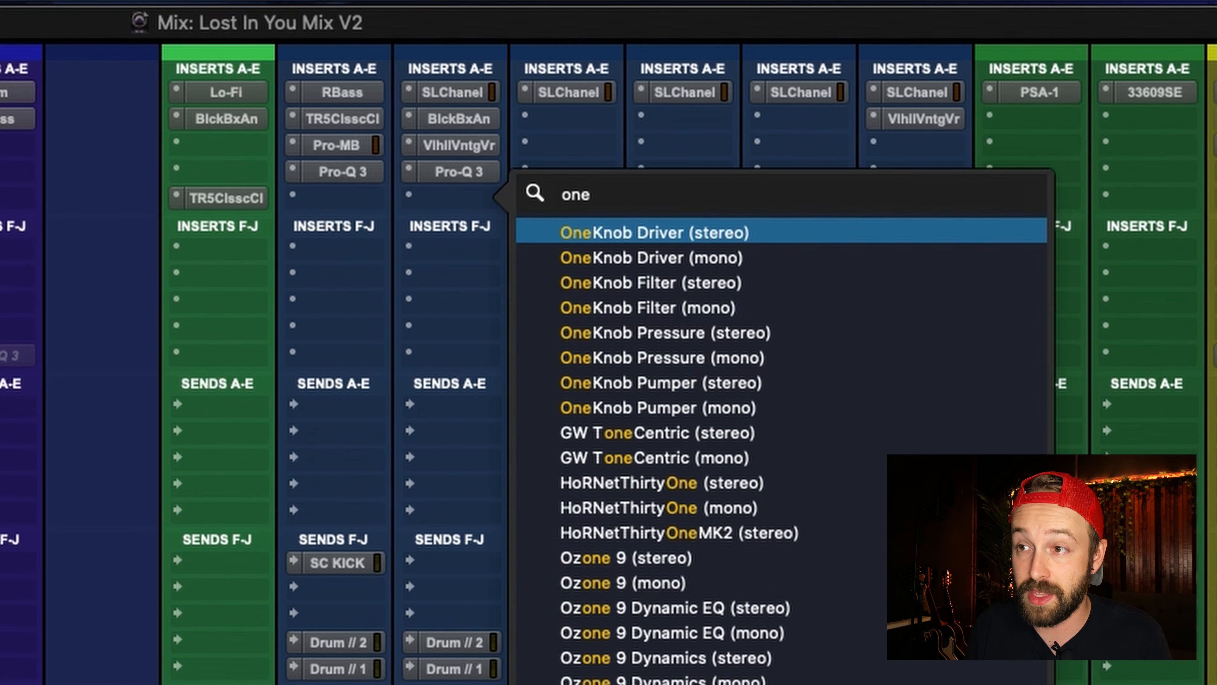
key("Down")
key("Down")
key("Return")
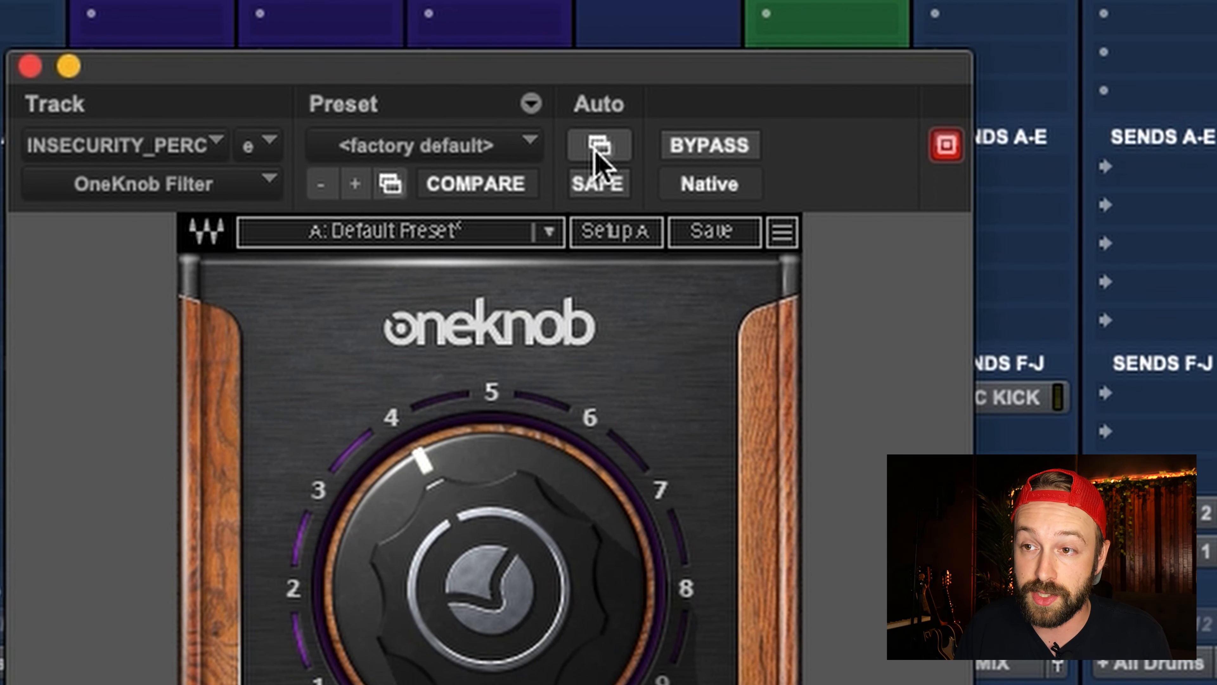
Step: Examine the automatable parameters of OneKnob Filter and leave the list without adding any
left_click(599, 146)
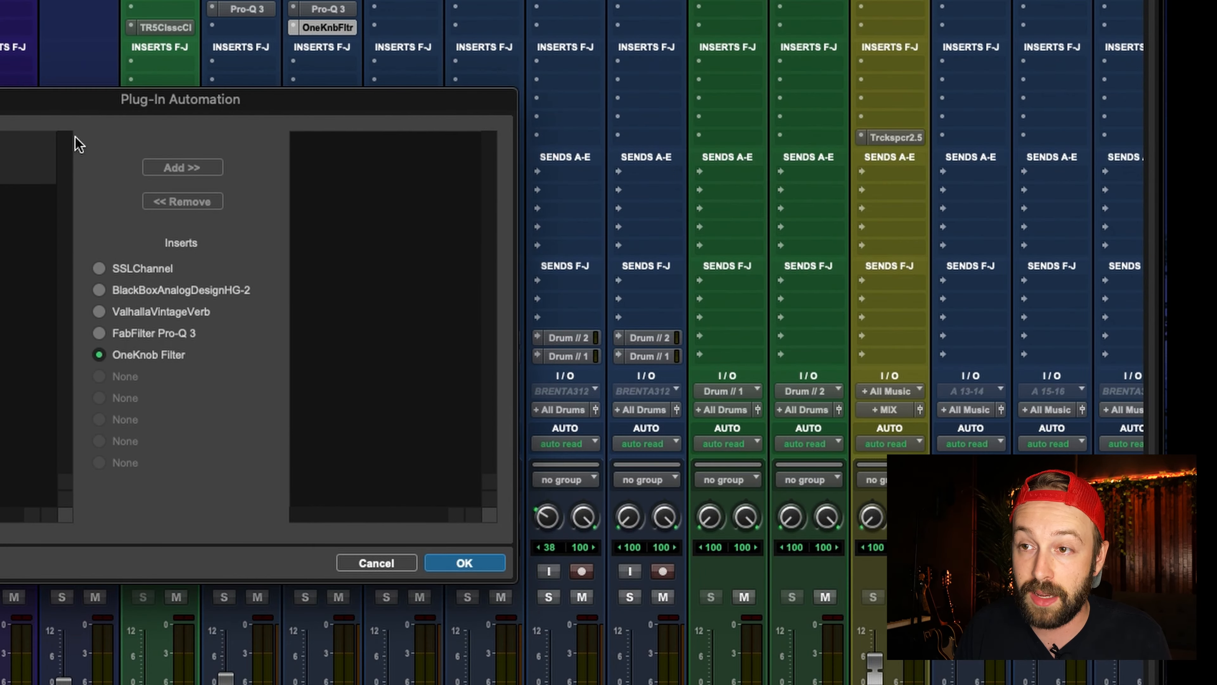
left_click_drag(123, 120, 566, 223)
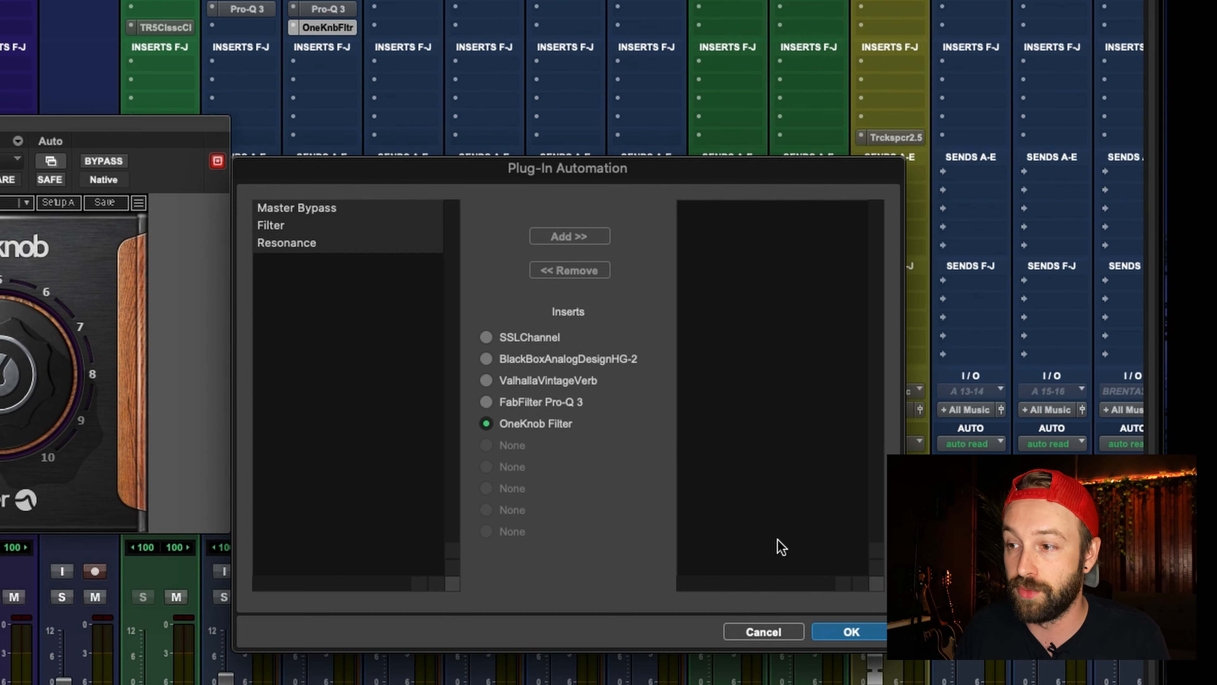
left_click(784, 626)
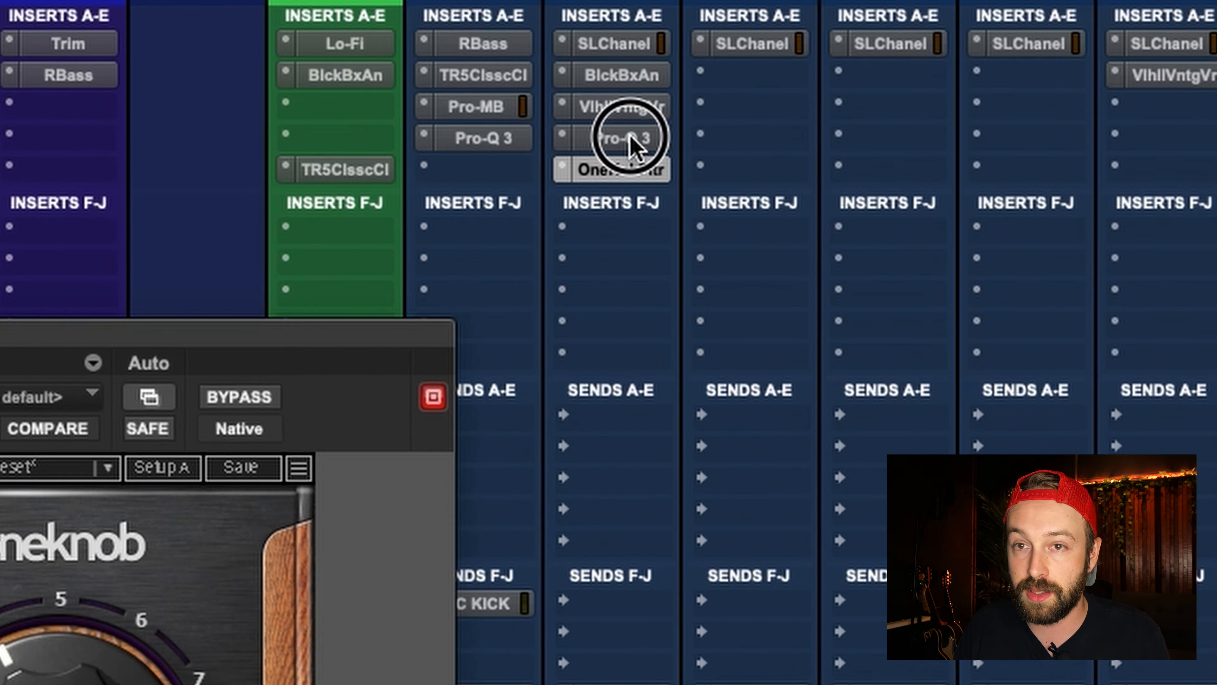
Step: Examine the automatable parameters of the percussion track's FabFilter Pro-Q 3 and leave the list without adding any
left_click(330, 9)
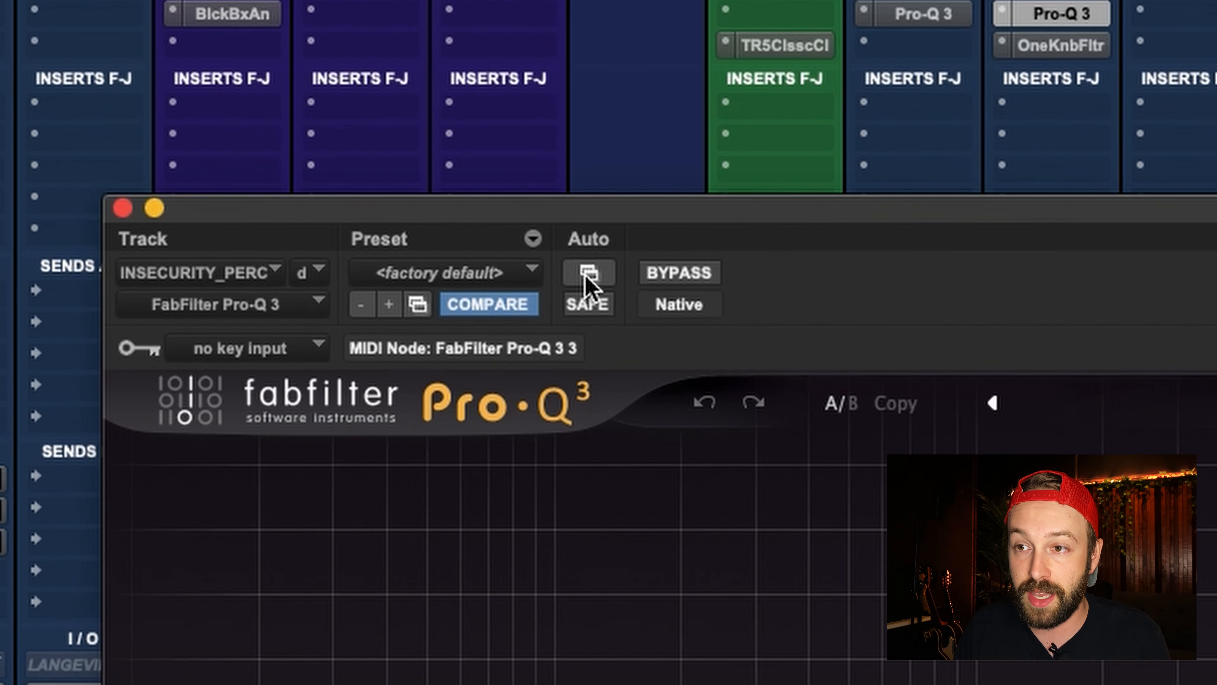
left_click(589, 273)
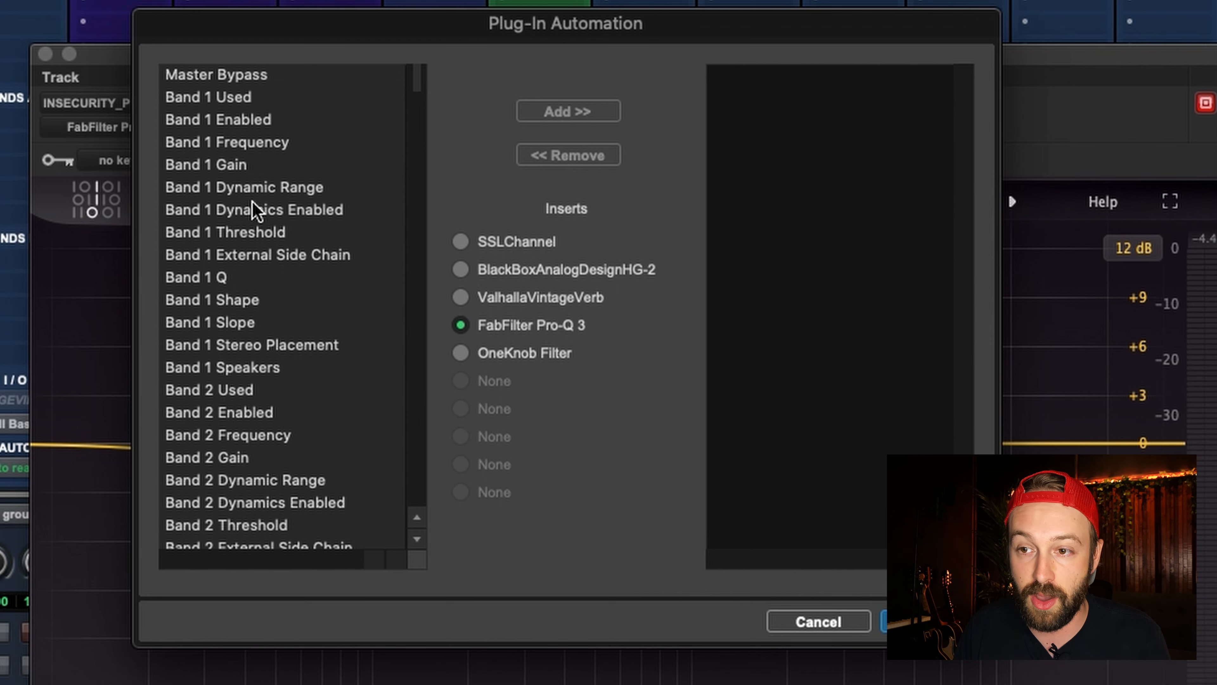
scroll(317, 489, "down", 20)
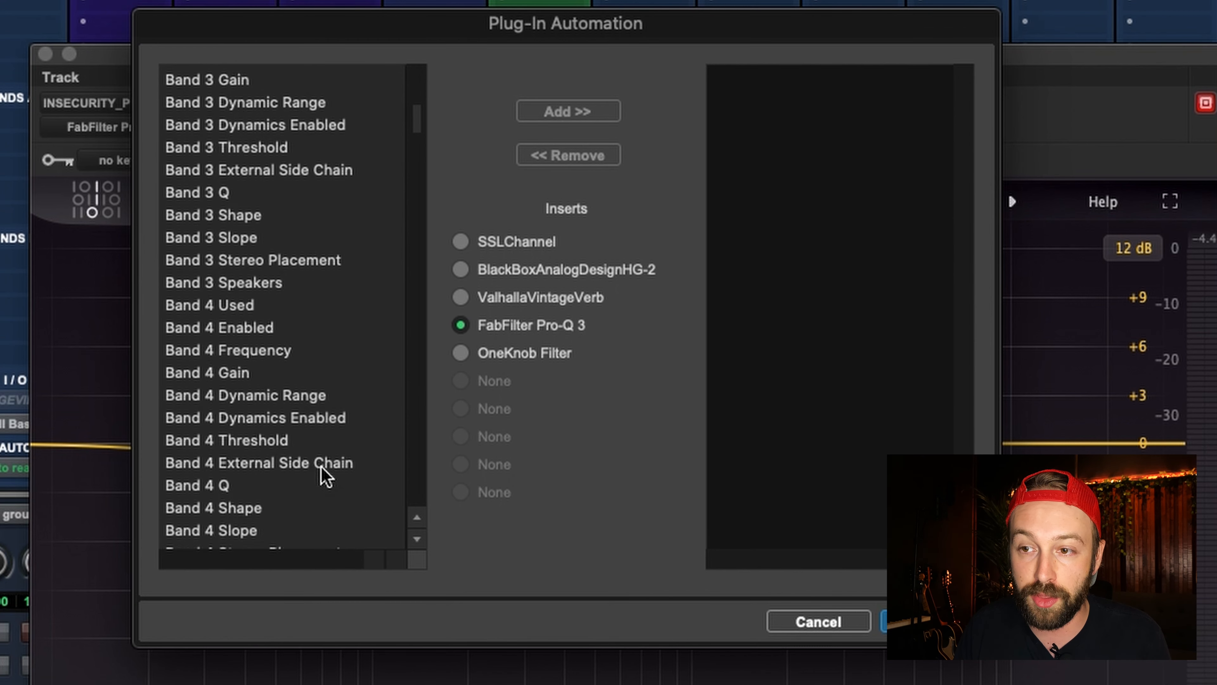
scroll(321, 480, "down", 10)
scroll(322, 468, "down", 3)
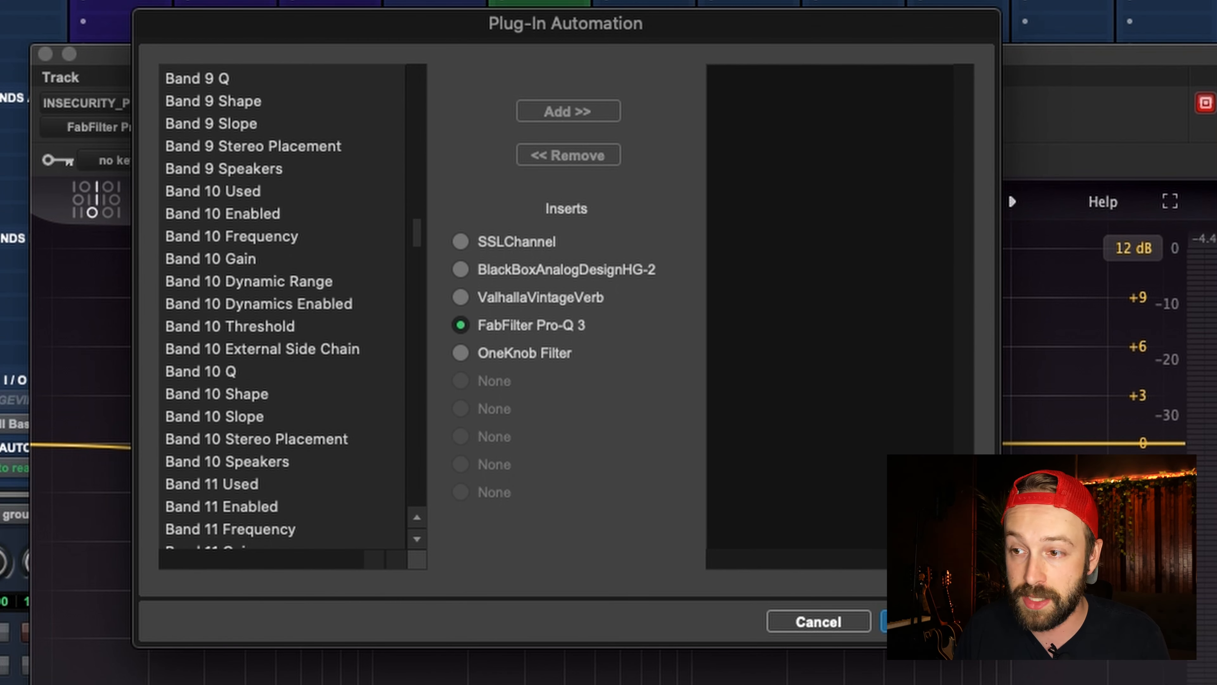
left_click(825, 623)
Step: Examine the automatable parameters of ValhallaVintageVerb on the percussion track and leave the list without adding any
left_click_drag(35, 54, 40, 55)
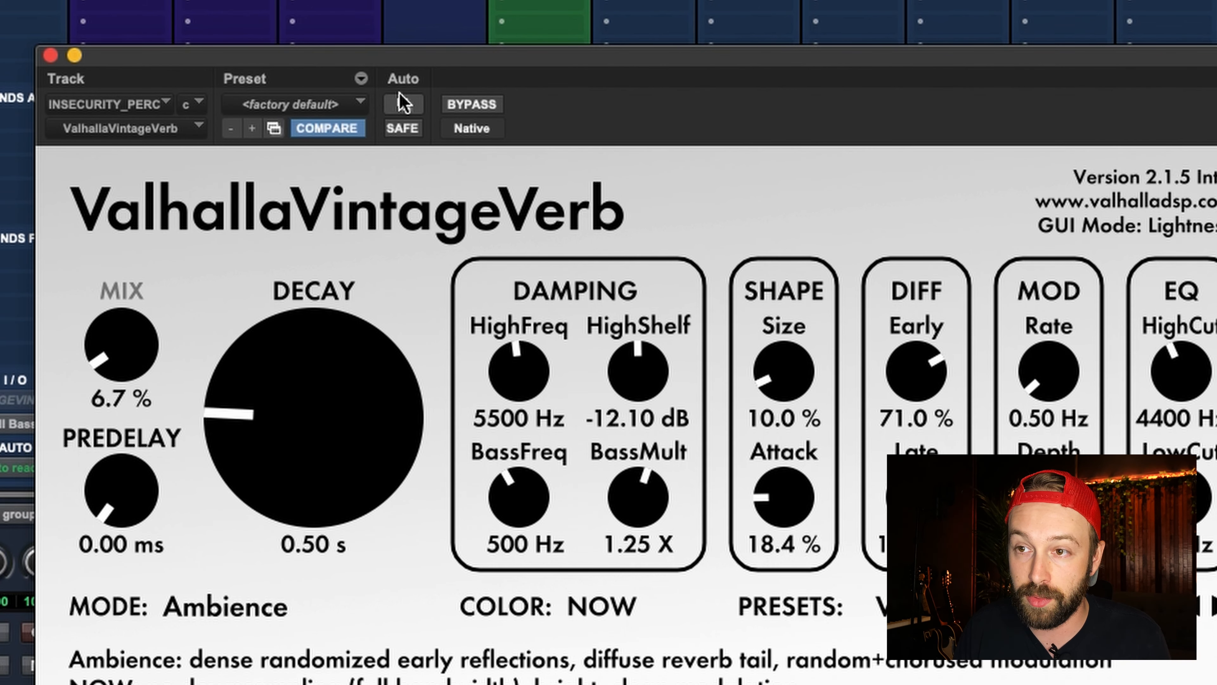
left_click(403, 103)
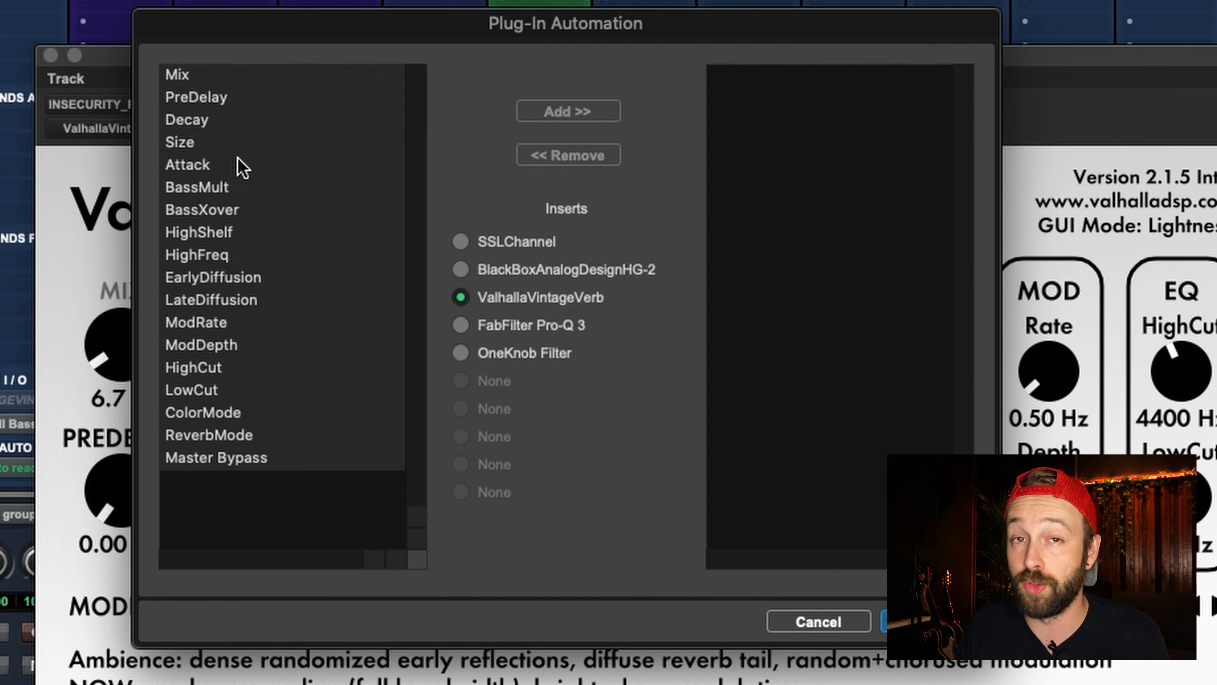
left_click(805, 622)
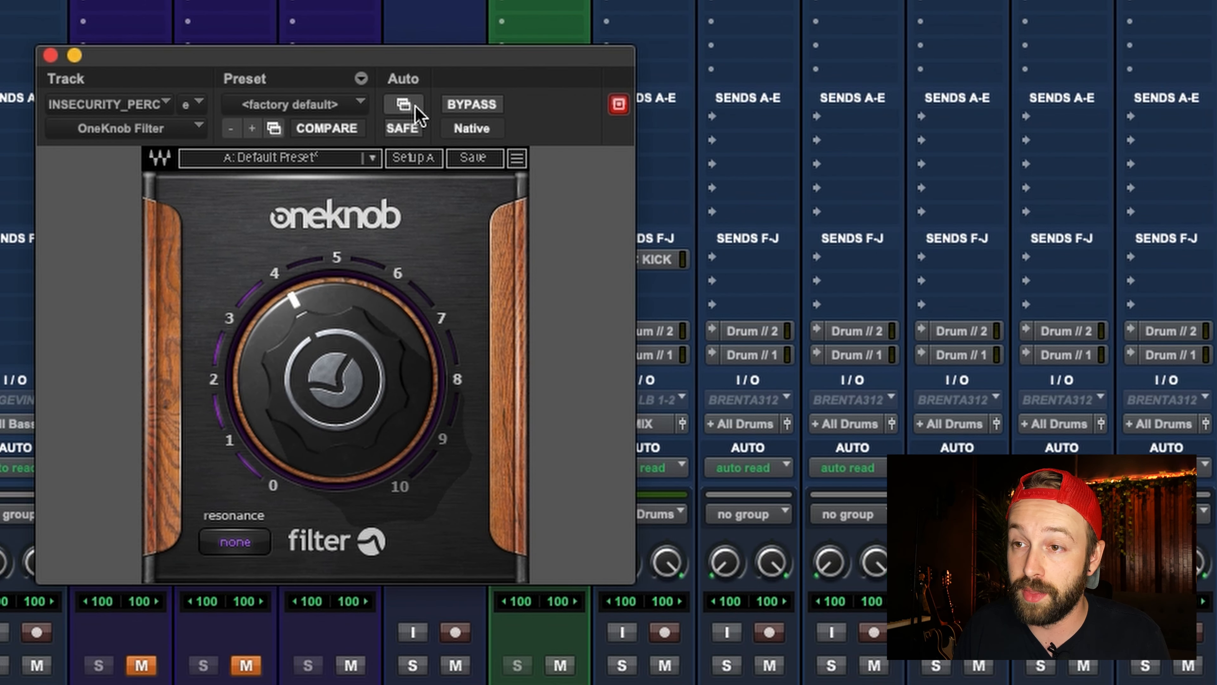
Step: Enable automation of the Filter parameter for OneKnob Filter on the percussion track
left_click(404, 104)
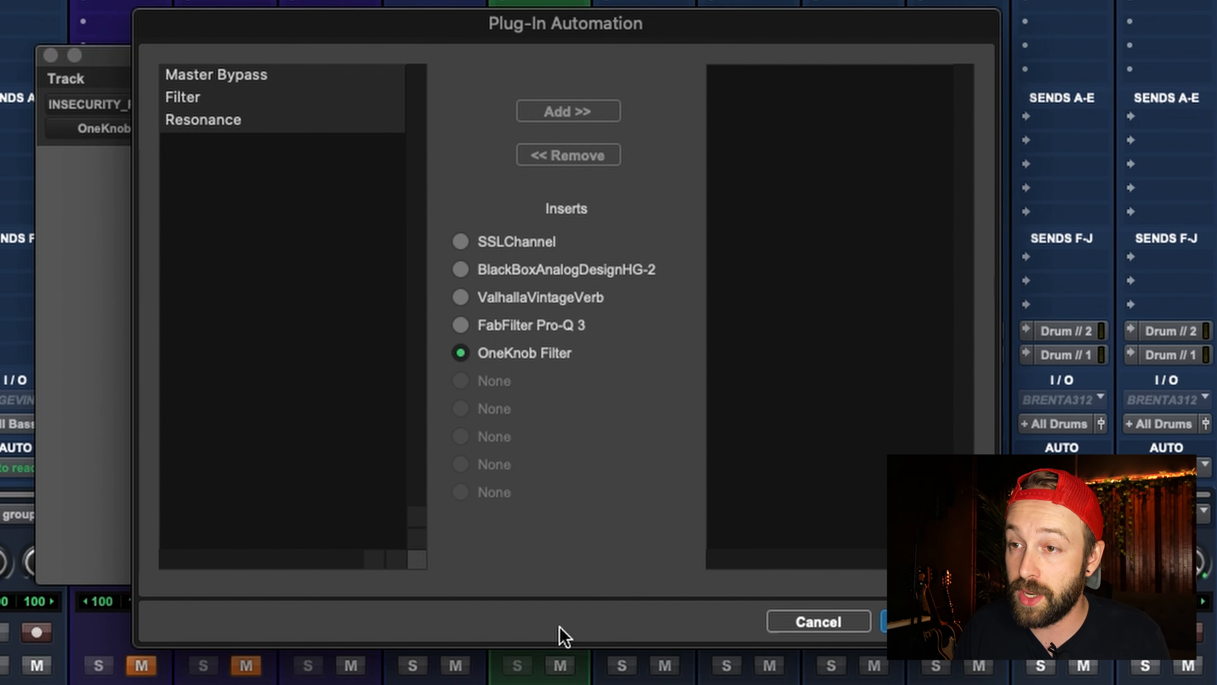
left_click(215, 99)
left_click_drag(249, 43, 485, 178)
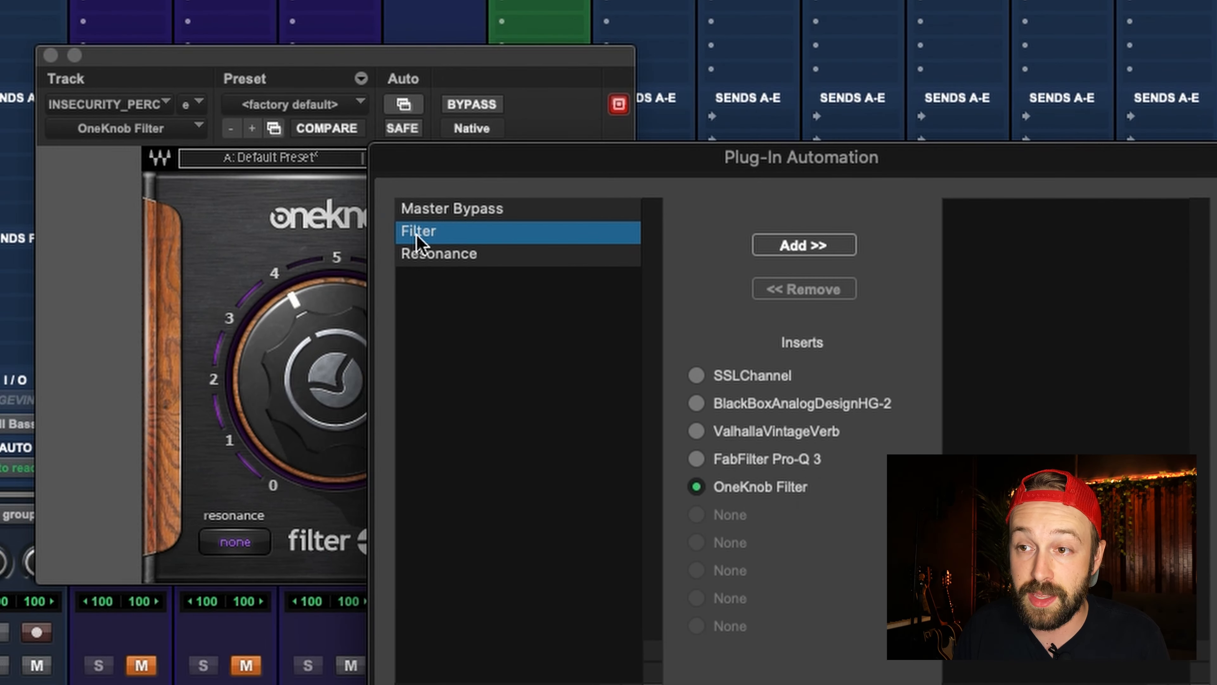
left_click(829, 242)
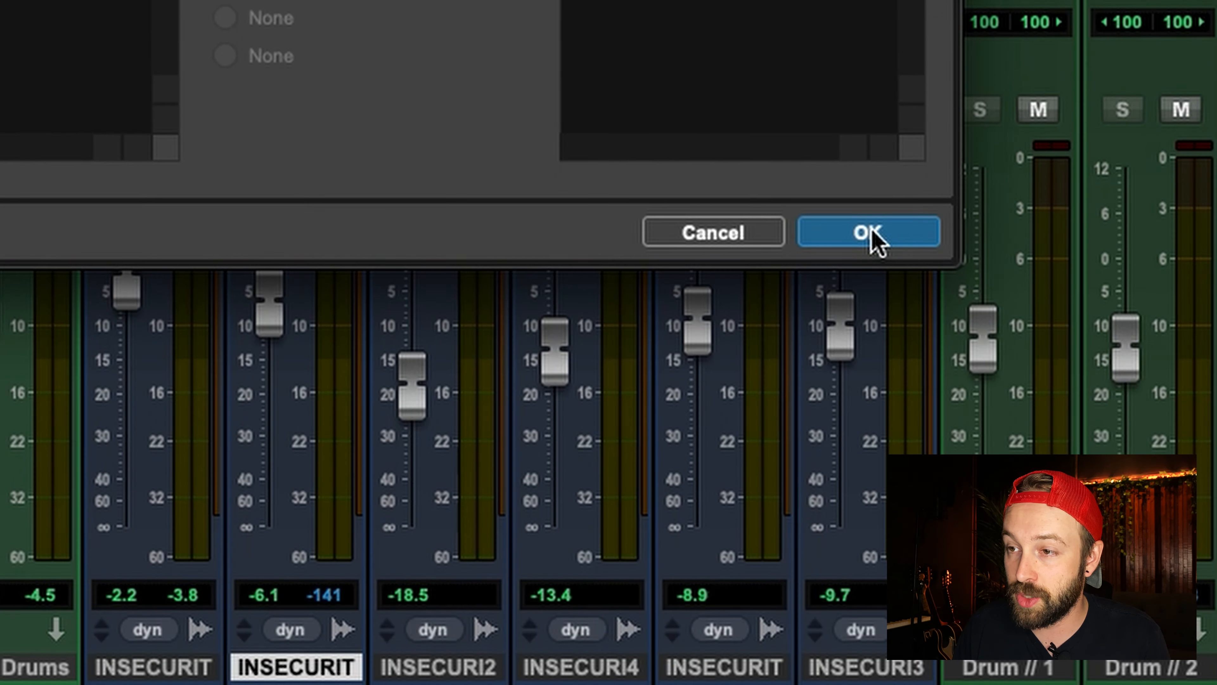
left_click(871, 235)
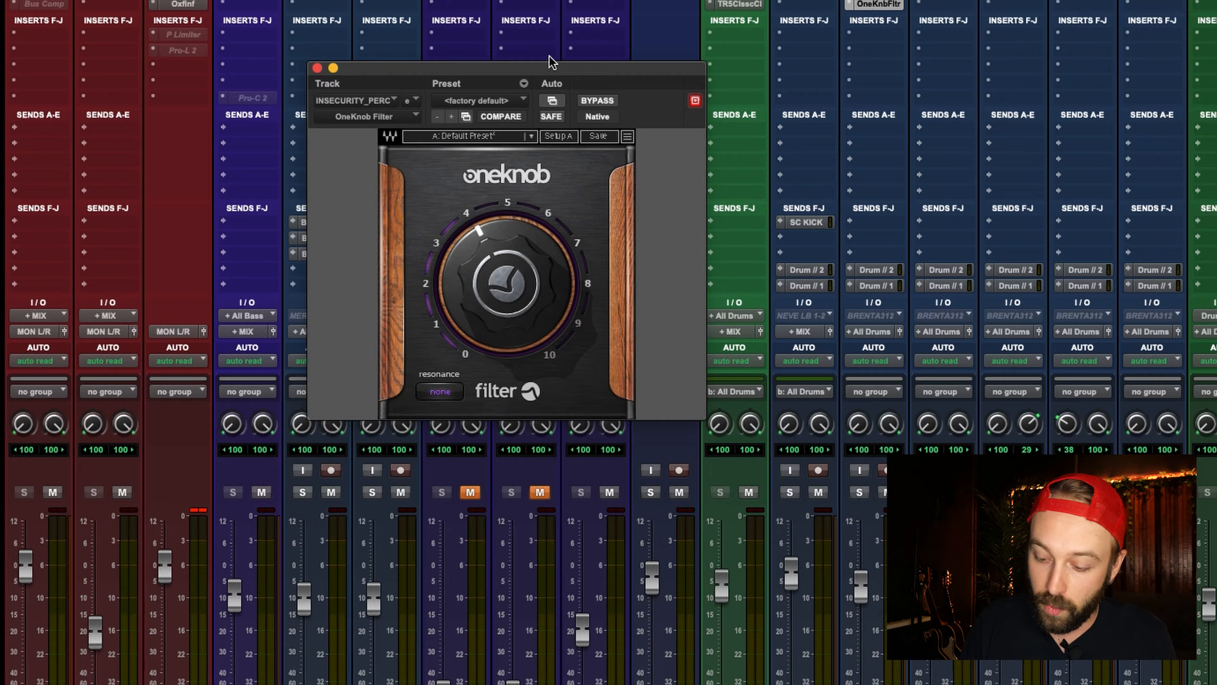
Step: Show OneKnob Filter's Filter automation on the INSECURITY_PERCS track in the Edit window
key("super+equal")
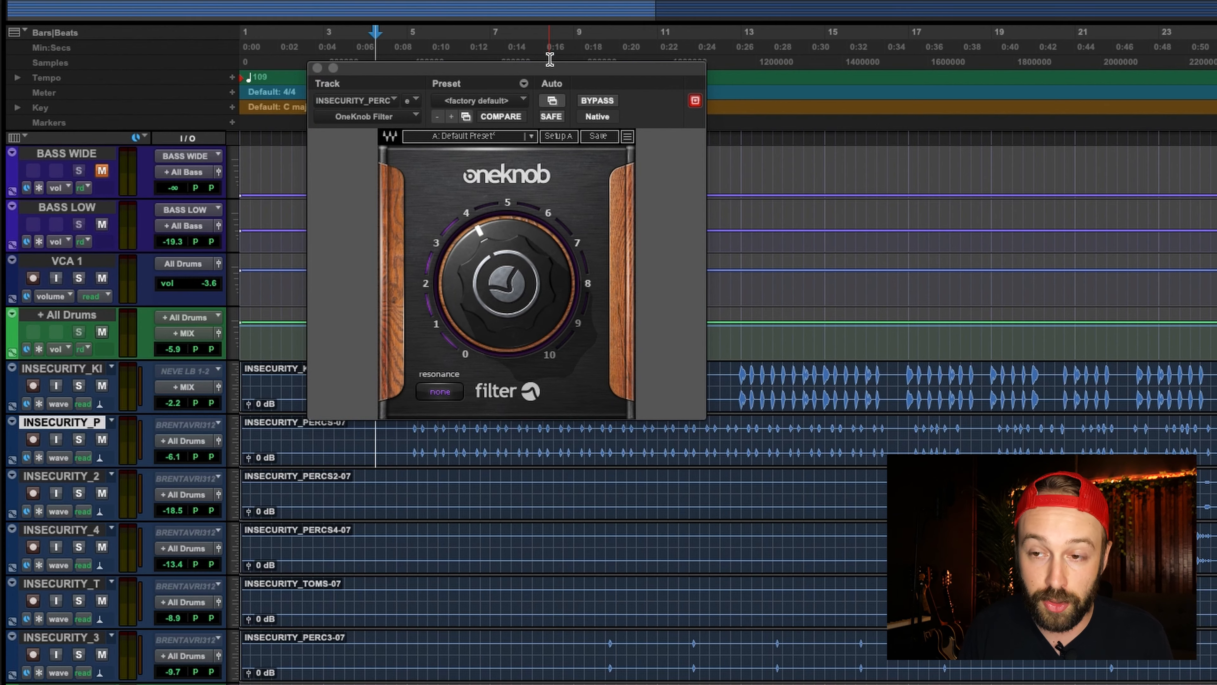
left_click(57, 460)
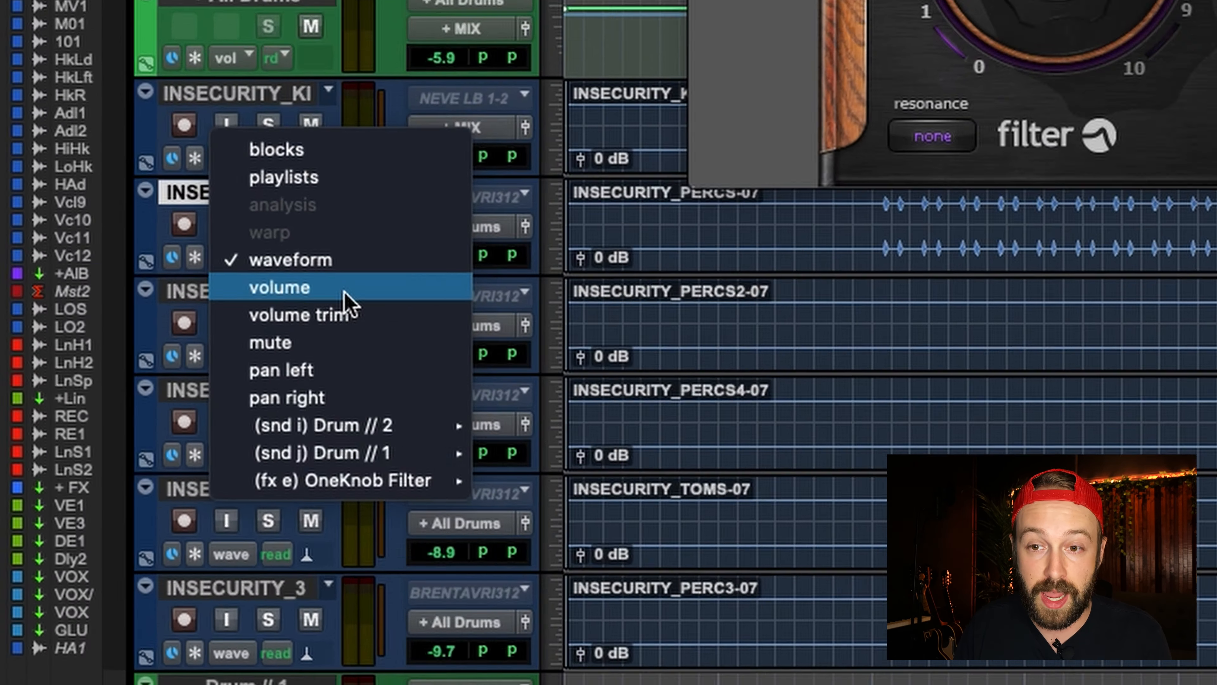
mouse_move(126, 581)
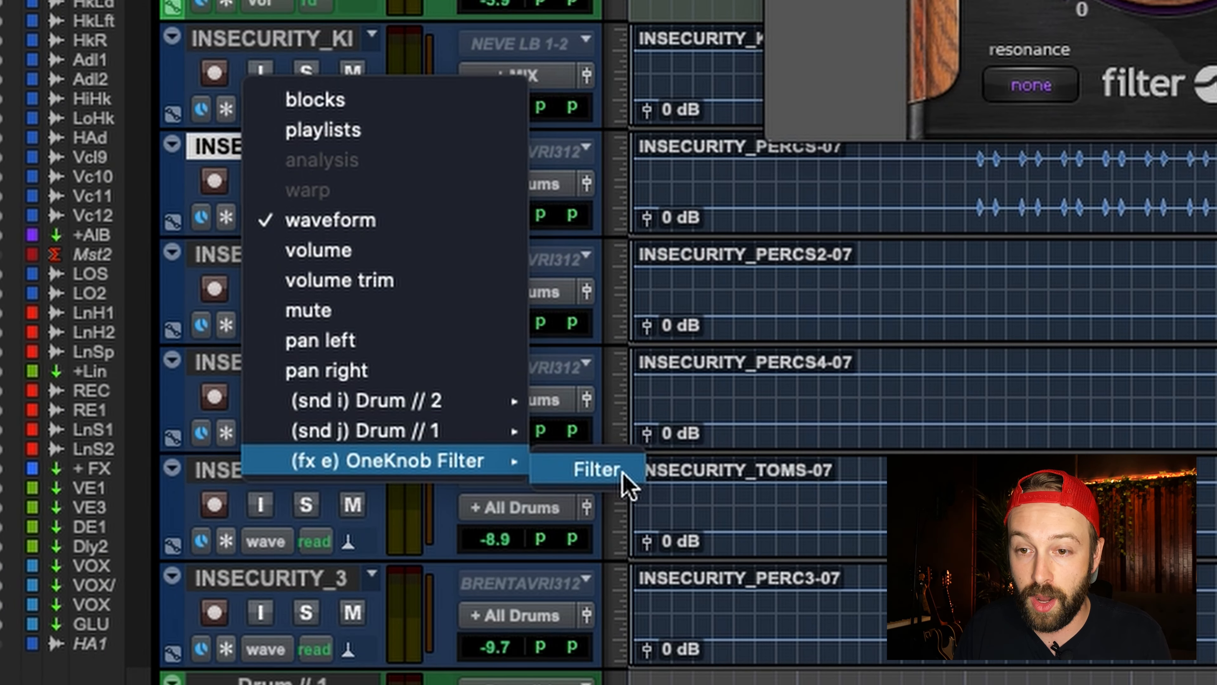
left_click(597, 469)
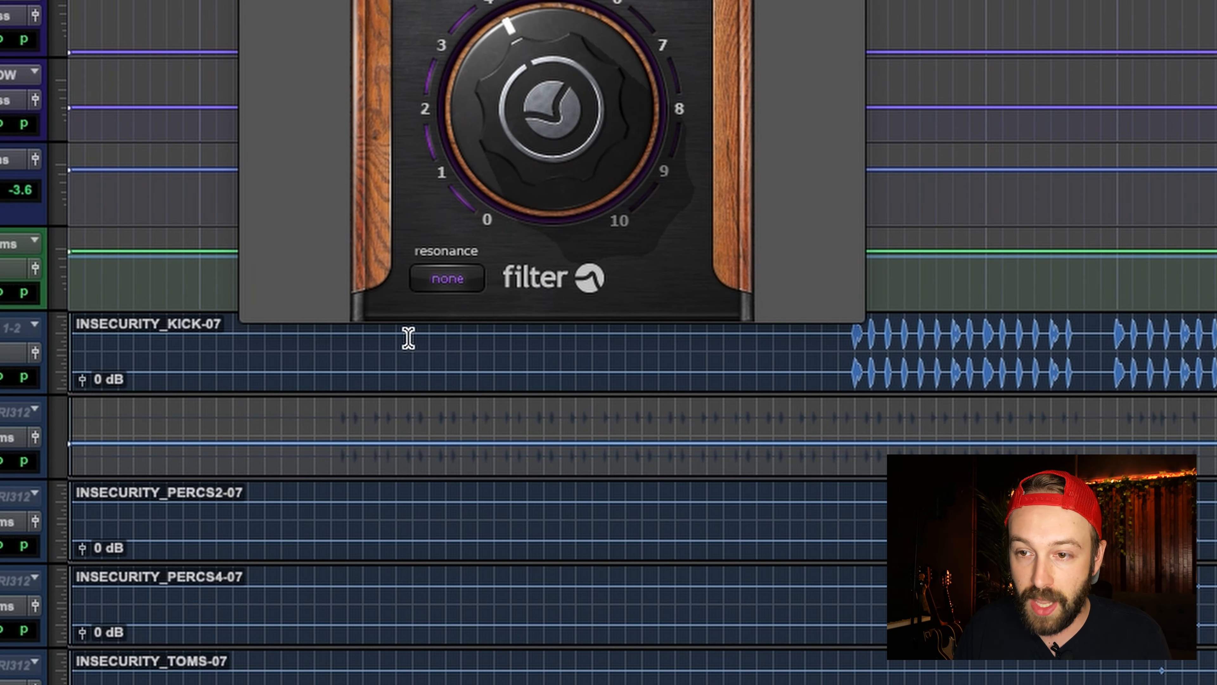
Step: Shape the Filter automation across the percussion intro with a dip at its start and a raised point past the middle
left_click_drag(280, 422, 691, 434)
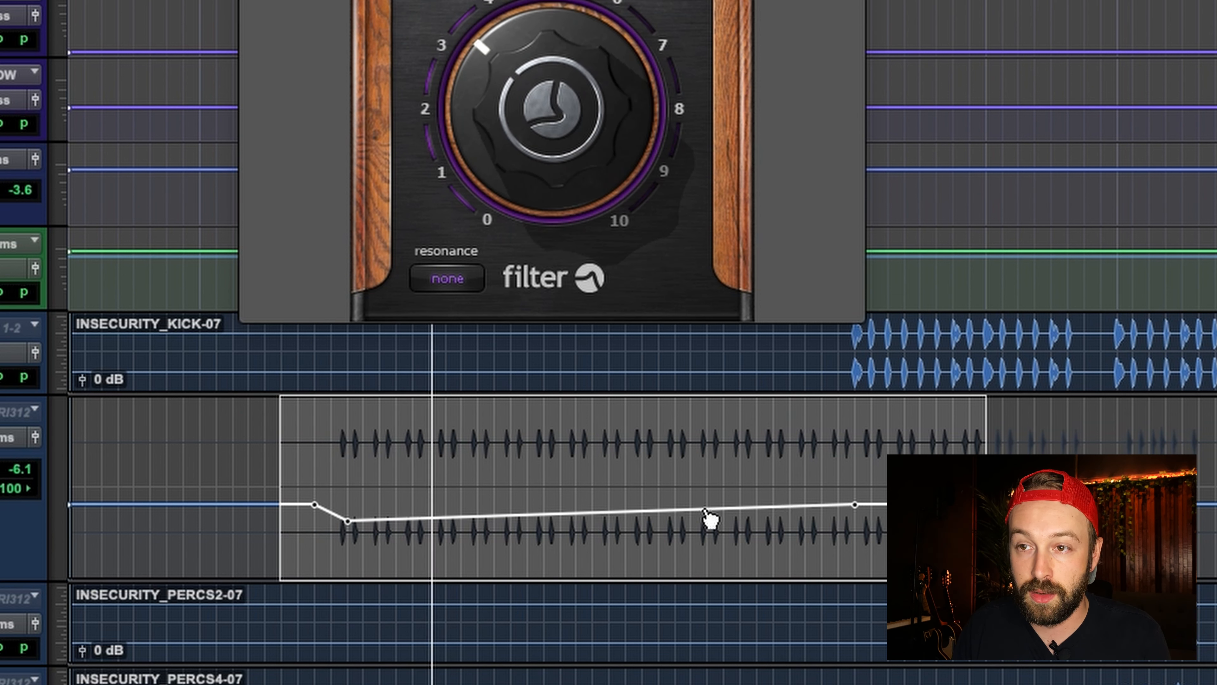
left_click_drag(690, 510, 690, 490)
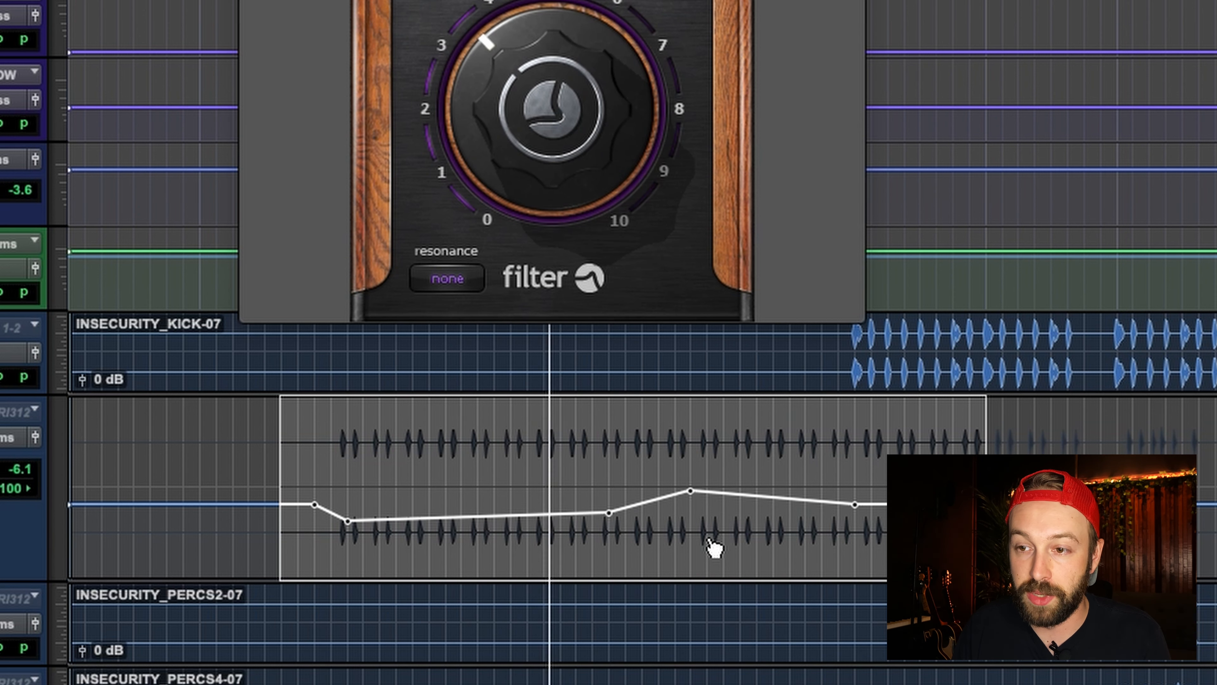